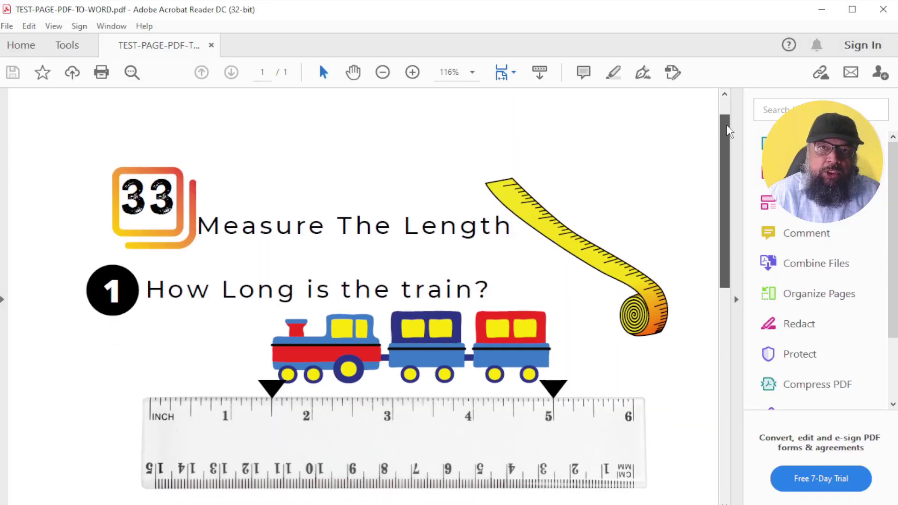
Open TEST-PAGE-PDF-TO-WORD.pdf from Test-PDF and convert it into an editable Word document.
scroll(725, 153, "down", 2)
mouse_move(726, 152)
left_mouse_down()
mouse_move(726, 241)
mouse_move(726, 166)
left_mouse_up()
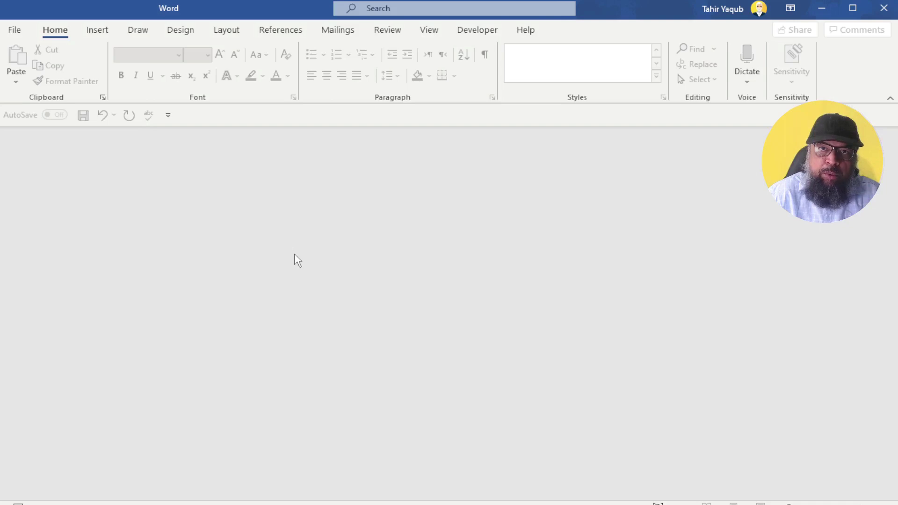
left_click(16, 31)
left_click(39, 113)
left_click(210, 312)
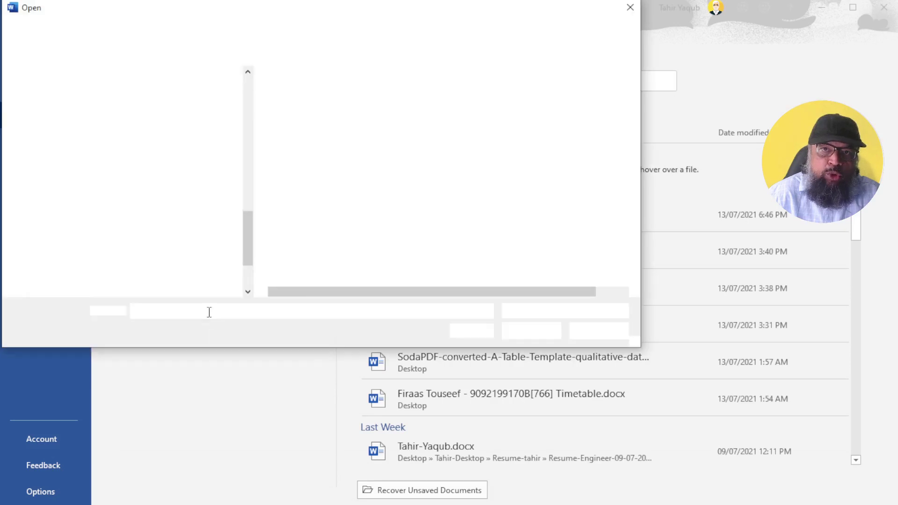
left_click(356, 96)
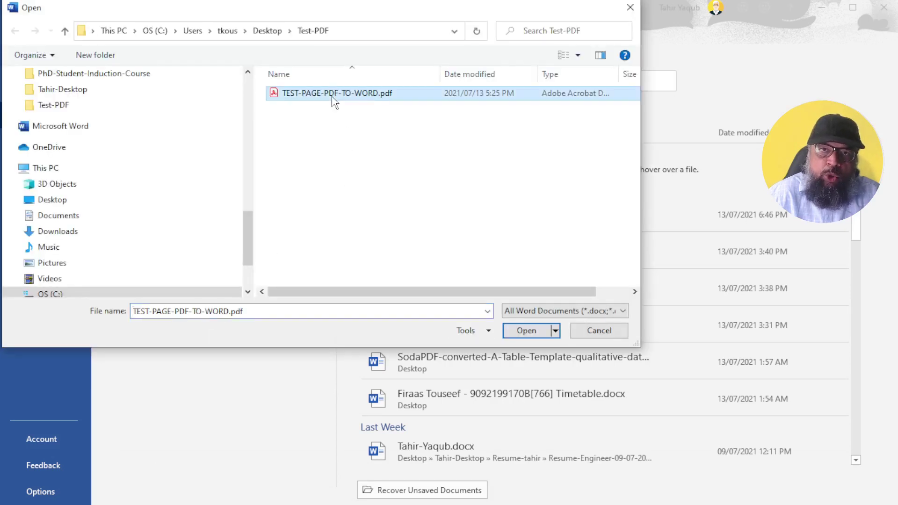
left_click(530, 331)
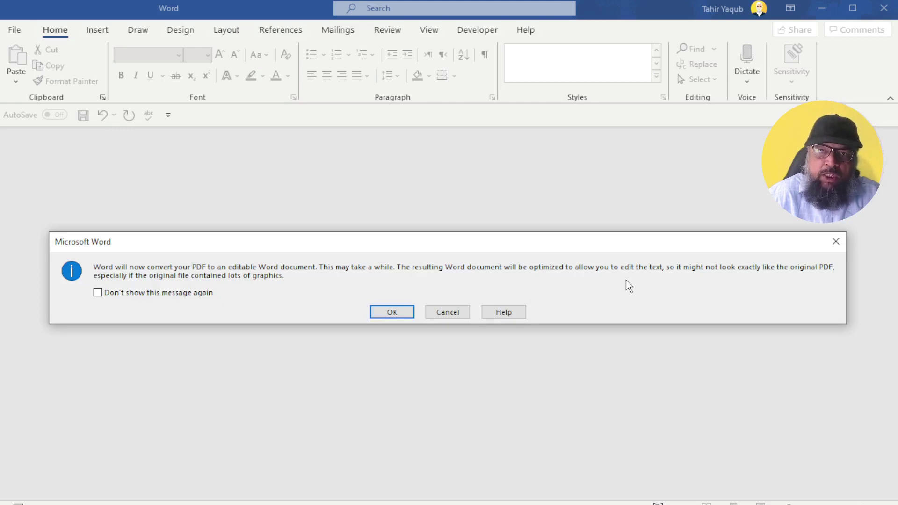
left_click(401, 315)
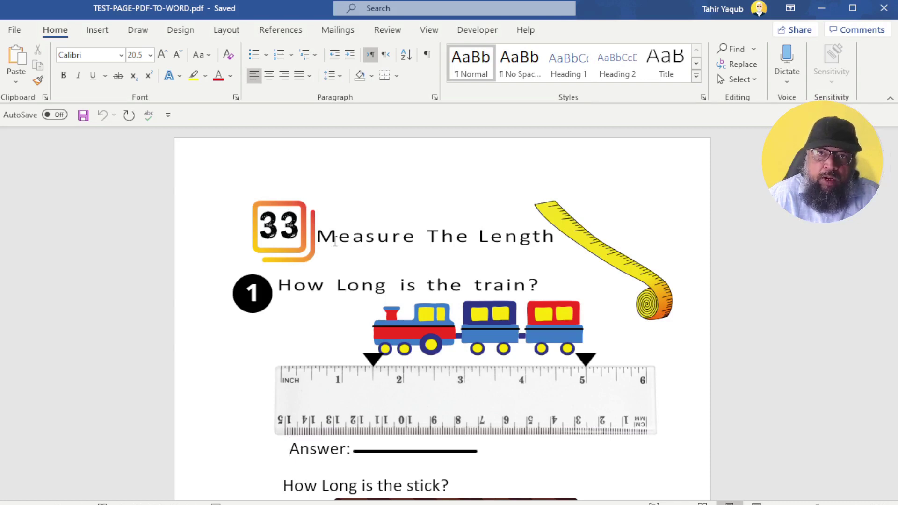
Review the converted worksheet's Calibri 20.5 text, then switch to the Canva design to compare.
scroll(510, 235, "down", 1)
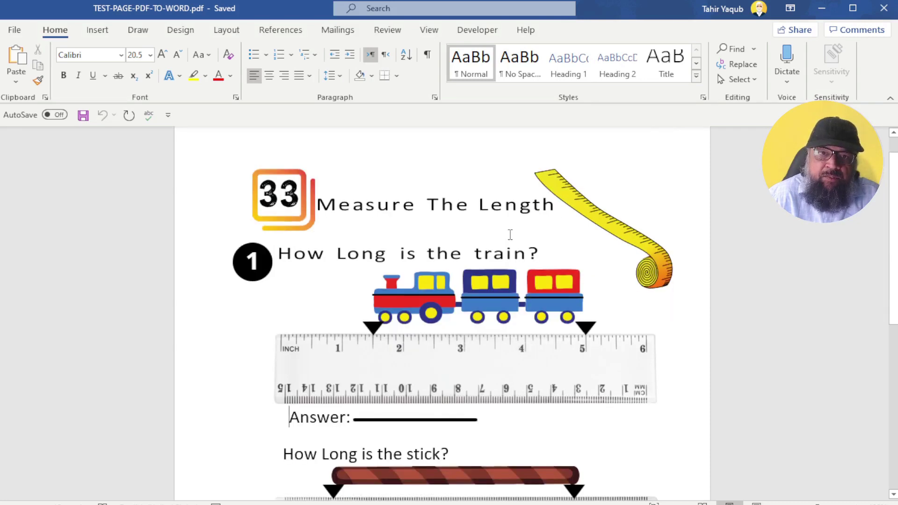
scroll(511, 235, "down", 5)
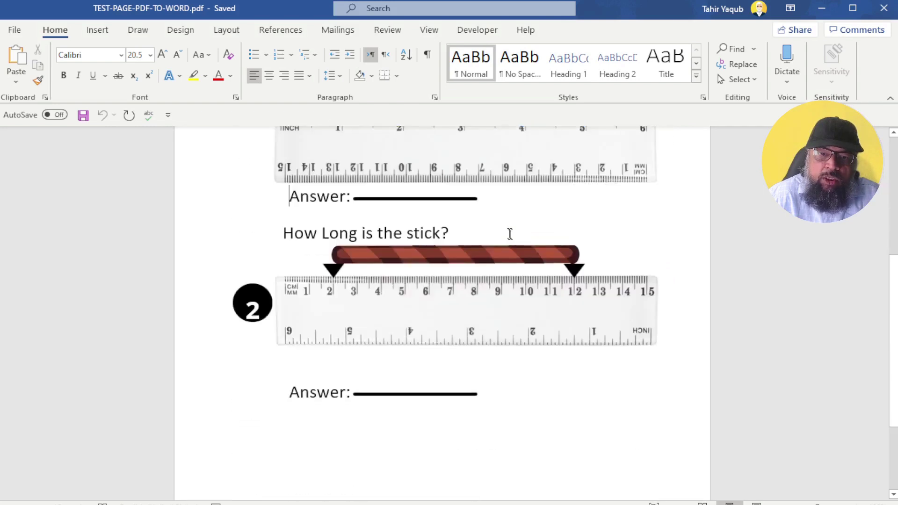
scroll(510, 234, "down", 2)
scroll(510, 233, "up", 5)
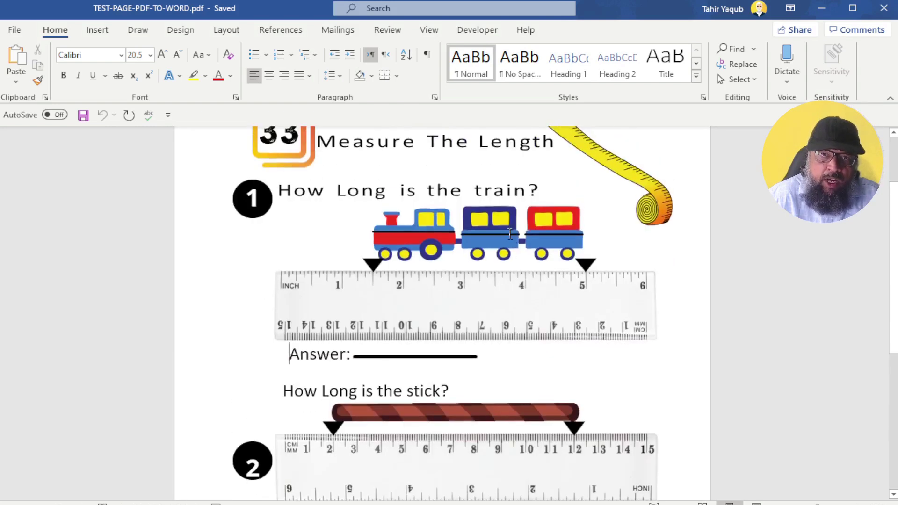
scroll(510, 234, "up", 3)
scroll(510, 234, "down", 1)
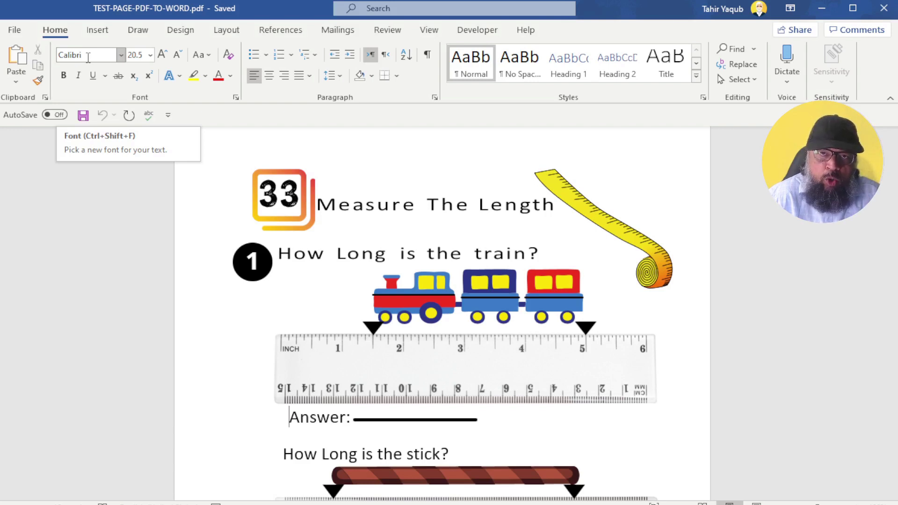
key("alt+Tab")
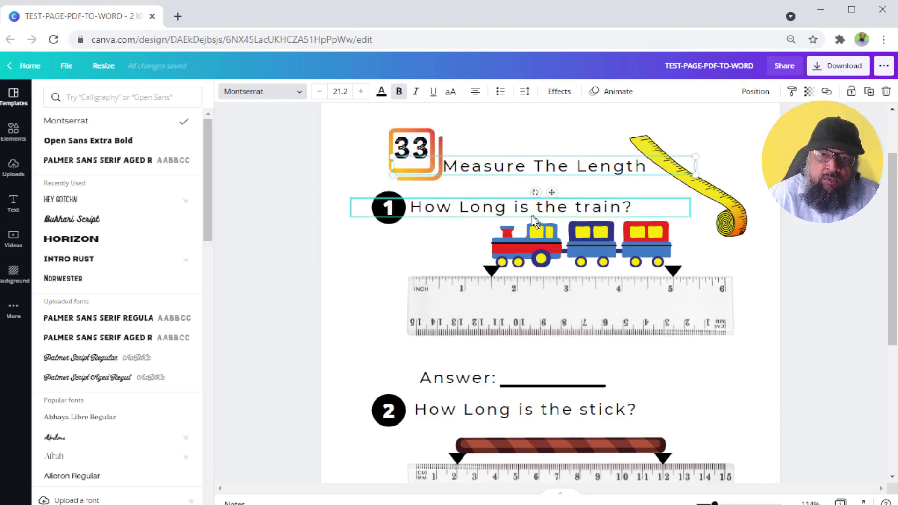
left_click(437, 162)
left_click(515, 167)
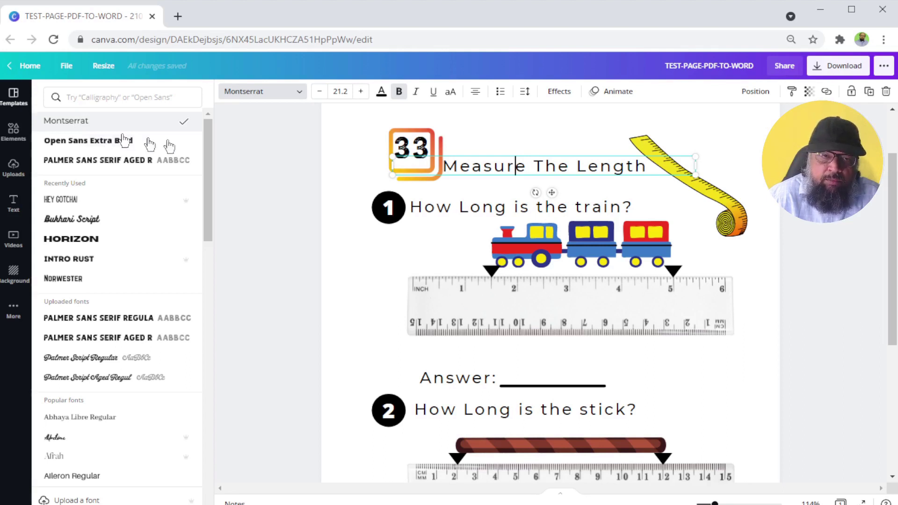
left_click(395, 157)
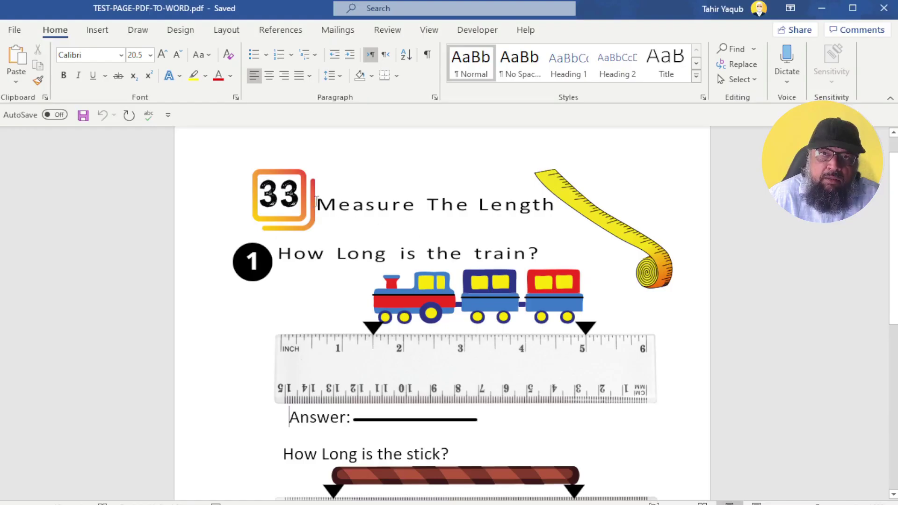
left_click(275, 194)
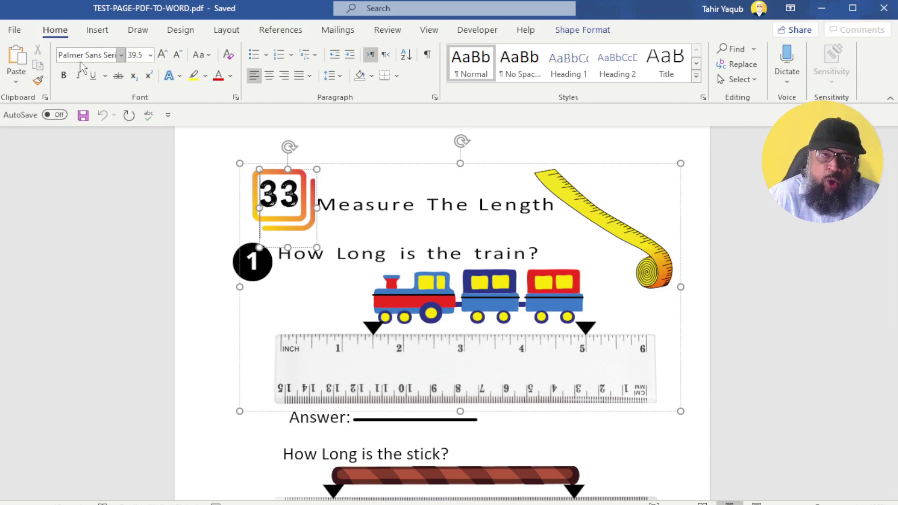
left_click(113, 55)
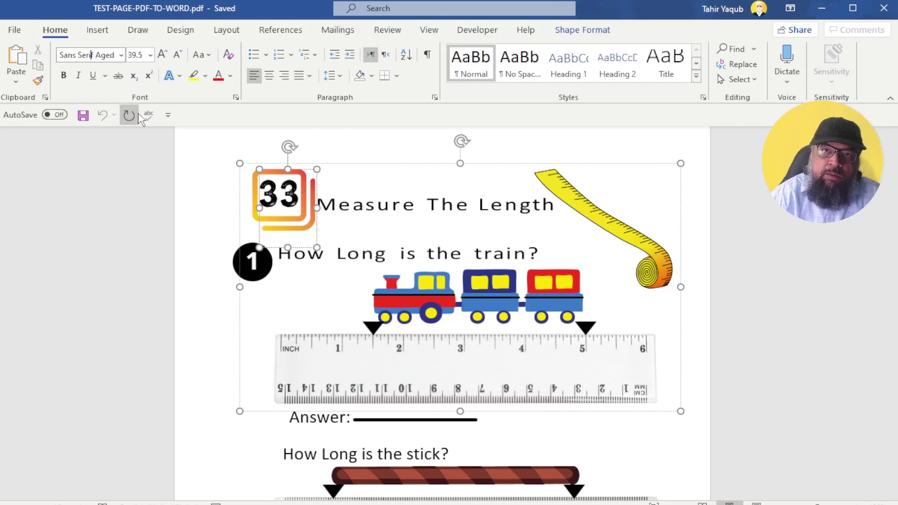
left_click(391, 206)
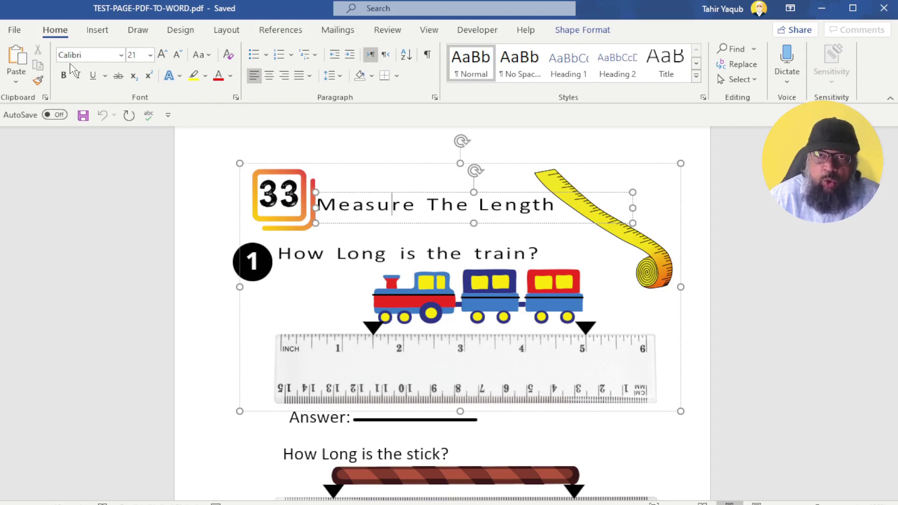
left_click(677, 222)
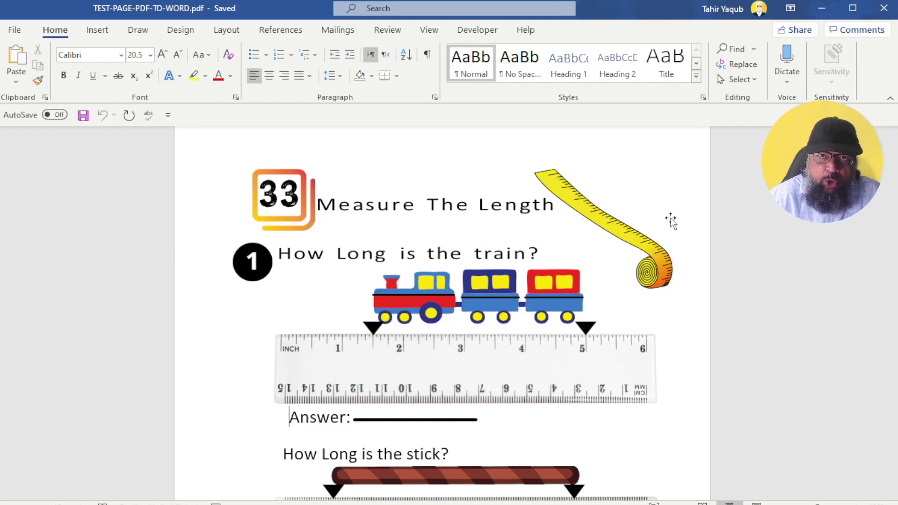
Switch from Word to the browser showing the Google results for sejda.
key("alt+Tab")
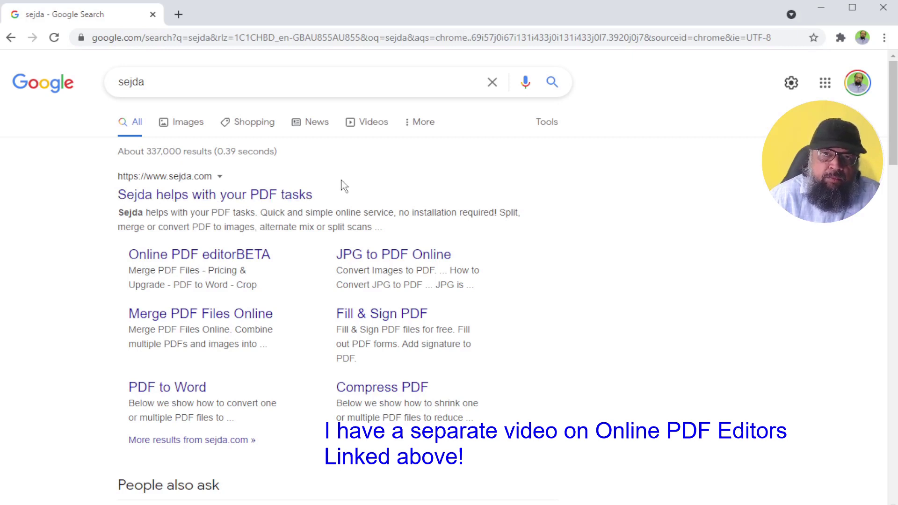
Open Sejda's PDF to Word converter and upload TEST-PAGE-PDF-TO-WORD.pdf from Test-PDF.
left_click(311, 195)
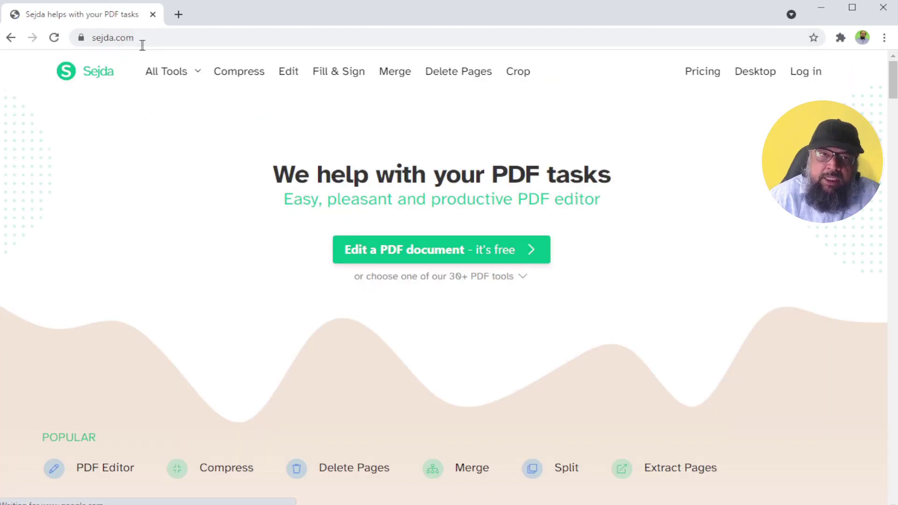
left_click(170, 78)
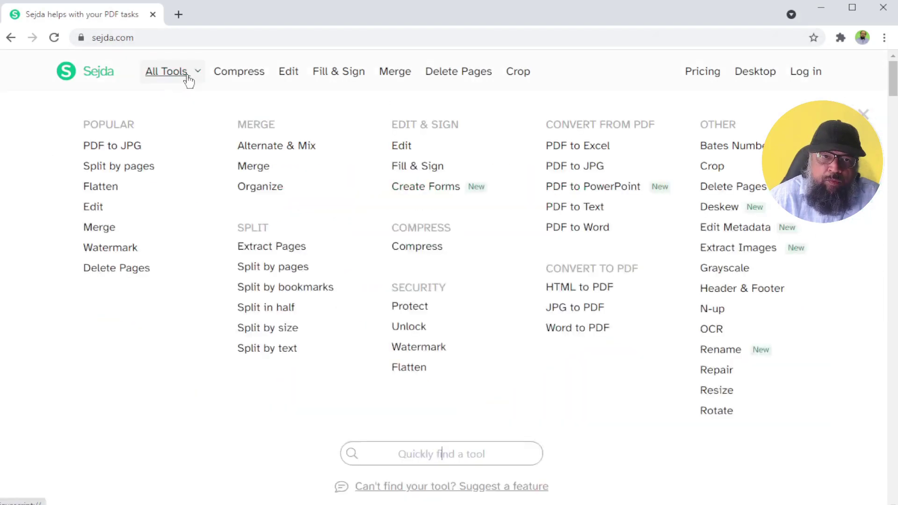
left_click(564, 233)
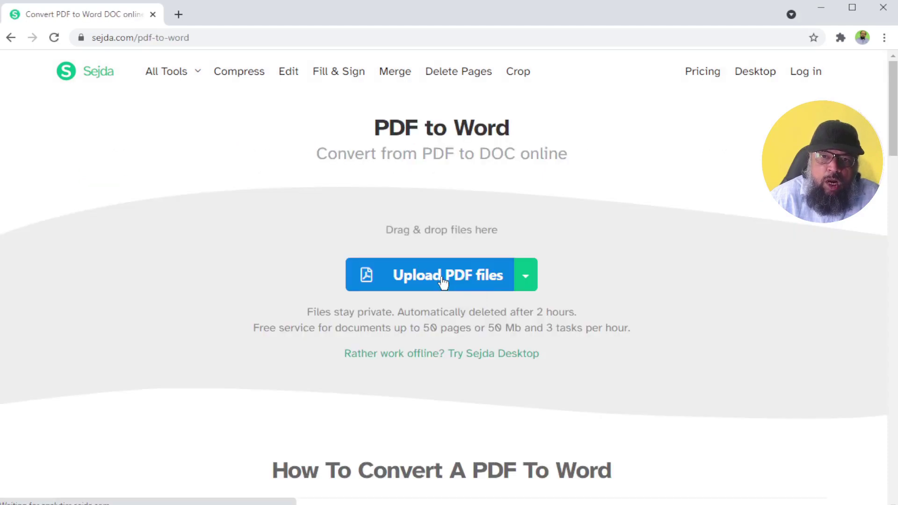
left_click(443, 282)
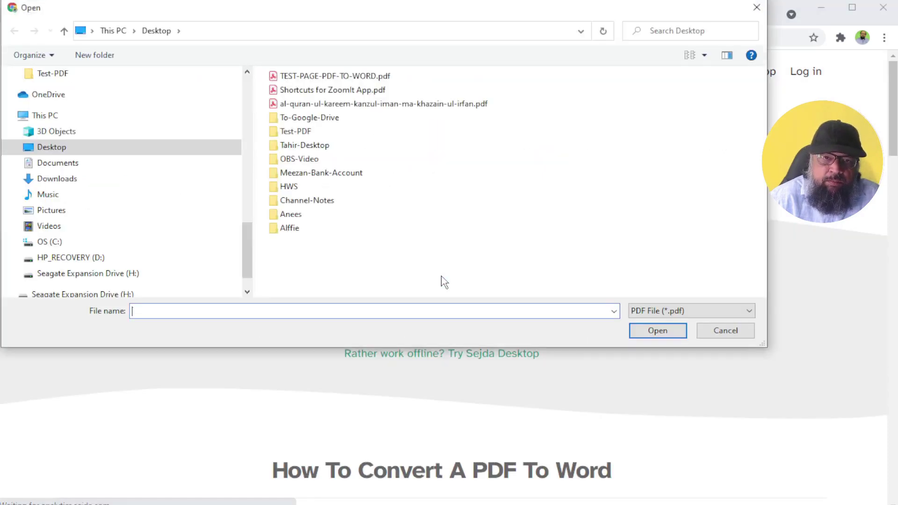
double_click(296, 131)
left_click(327, 93)
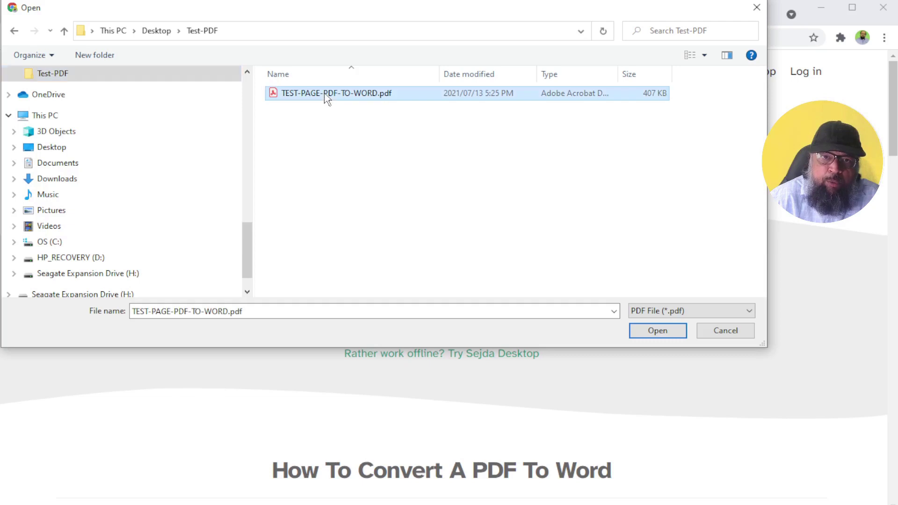
left_click(658, 331)
Convert with Keep layout and save the result as TEST-PAGE-PDF-TO-WORD-By-Sejda.docx in Test-PDF.
left_click(548, 367)
left_click(395, 365)
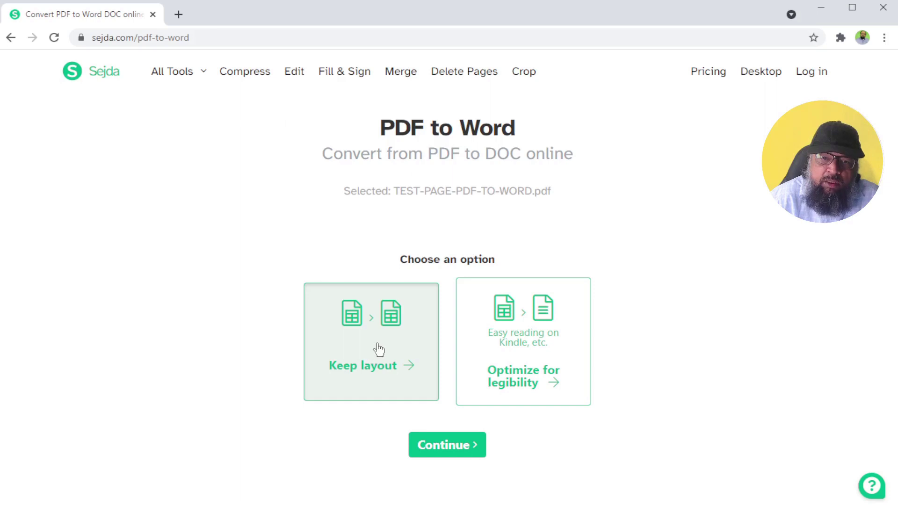
left_click(448, 446)
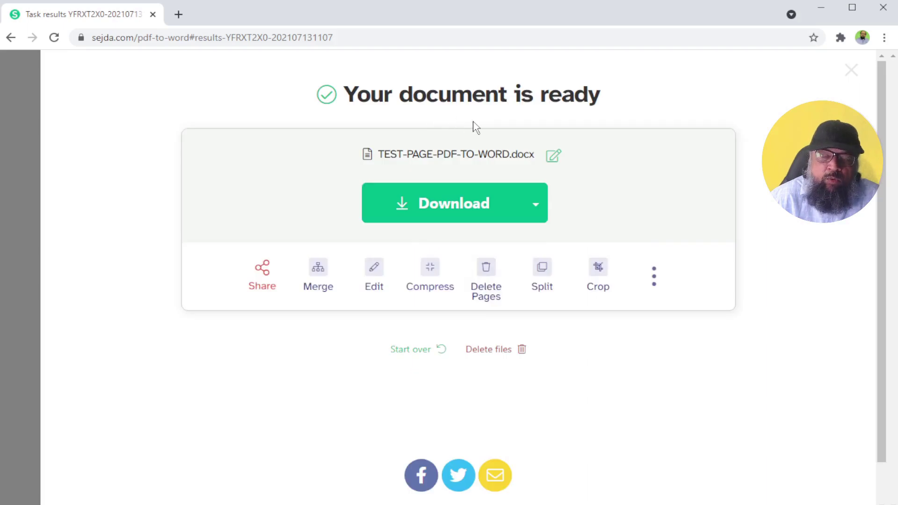
left_click(468, 205)
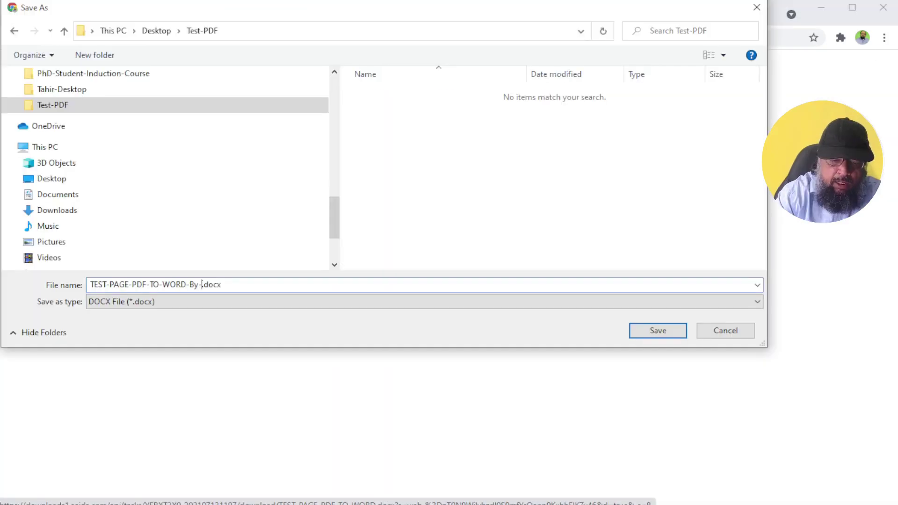
type("Sejda.docx")
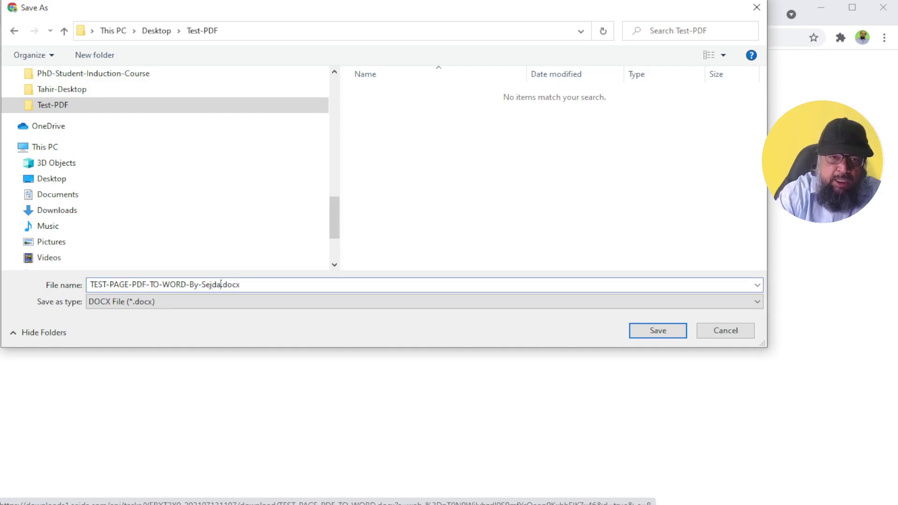
left_click(657, 330)
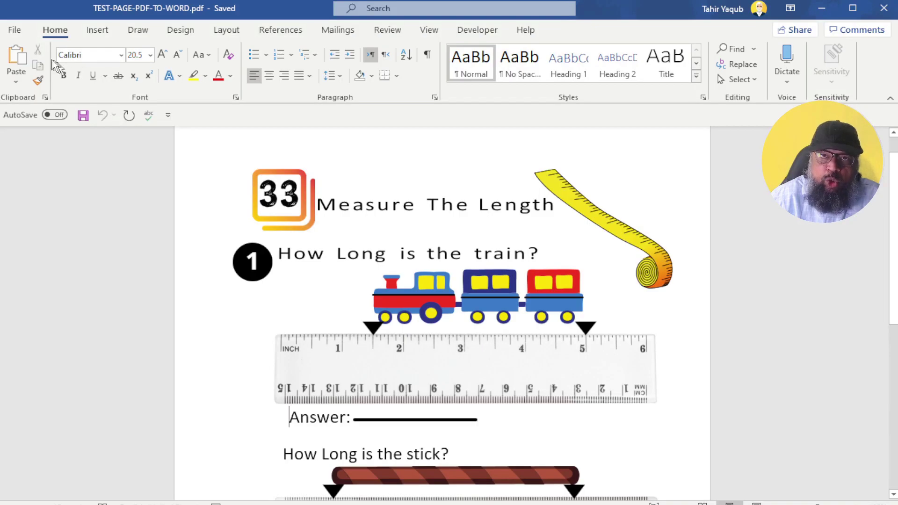
Open TEST-PAGE-PDF-TO-WORD-By-Sejda.docx from recent files in Word and enable editing.
left_click(16, 33)
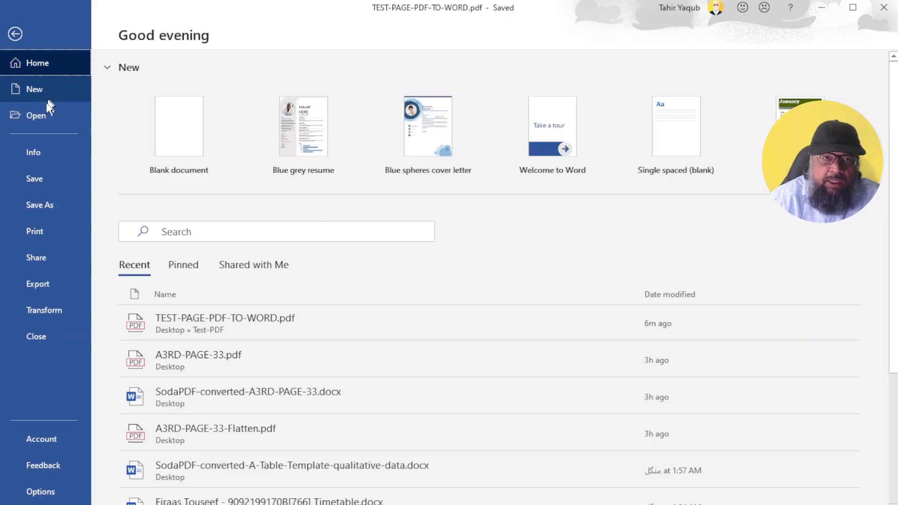
left_click(36, 121)
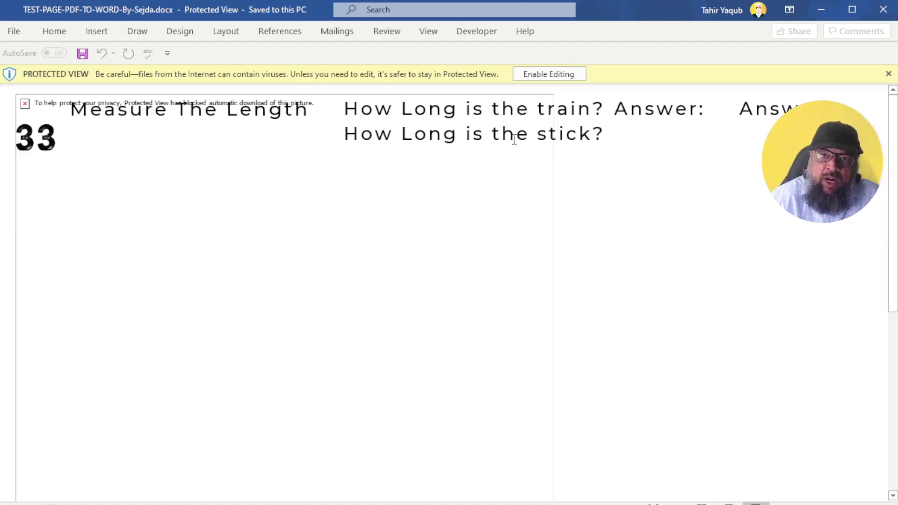
left_click(544, 74)
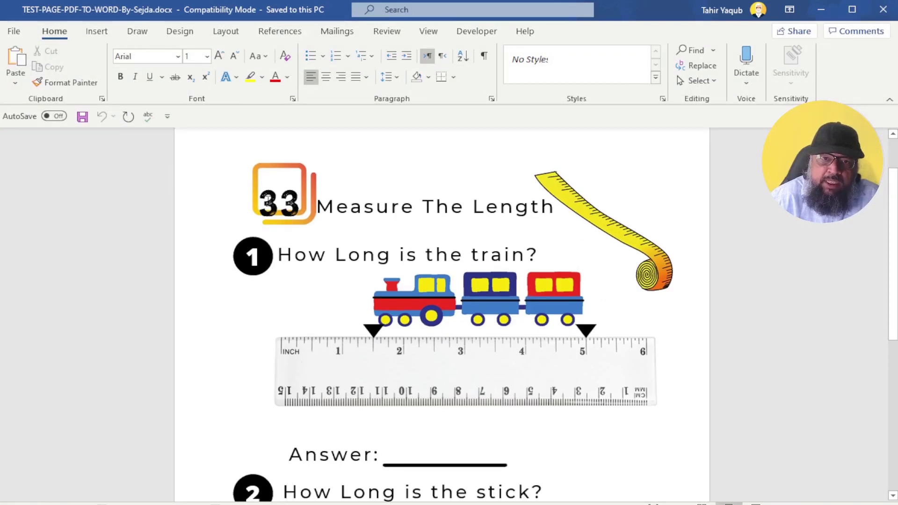
Inspect the fonts of the 33 number, the title and the train question, revealing embedded Montserrat.
left_click(282, 205)
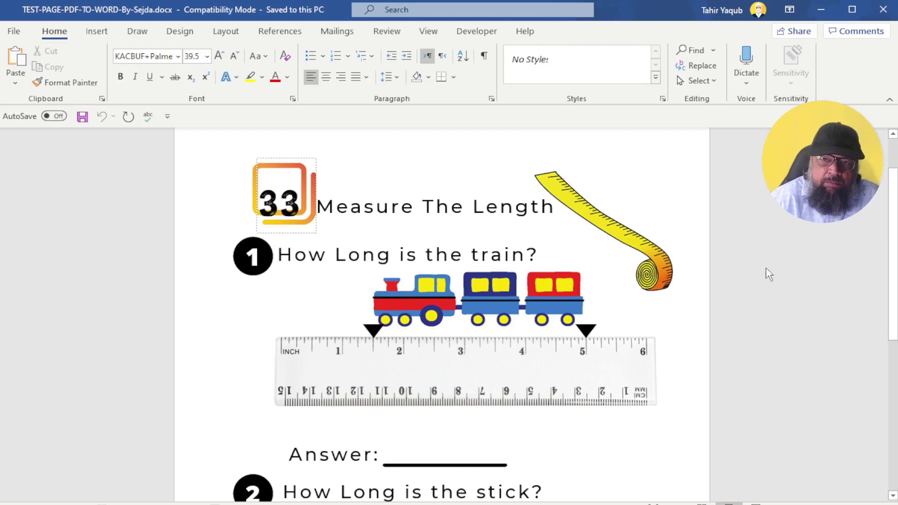
left_click(365, 207)
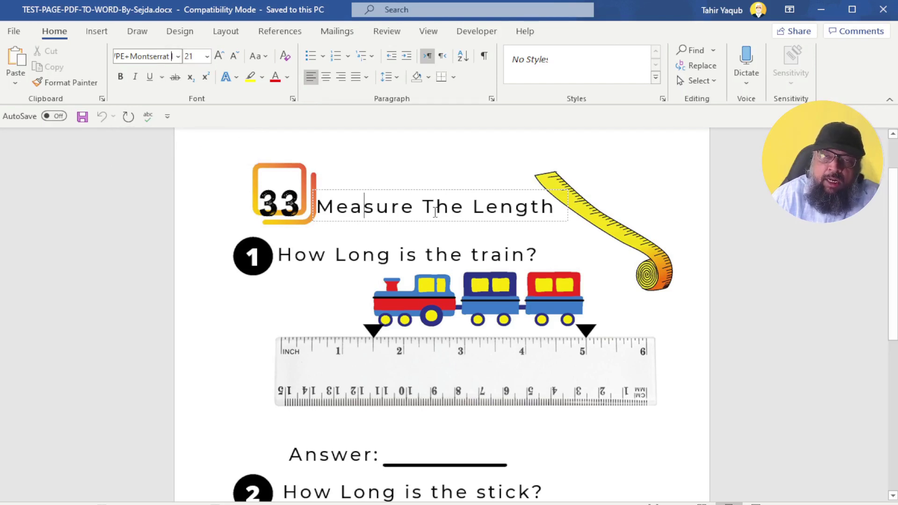
left_click(349, 254)
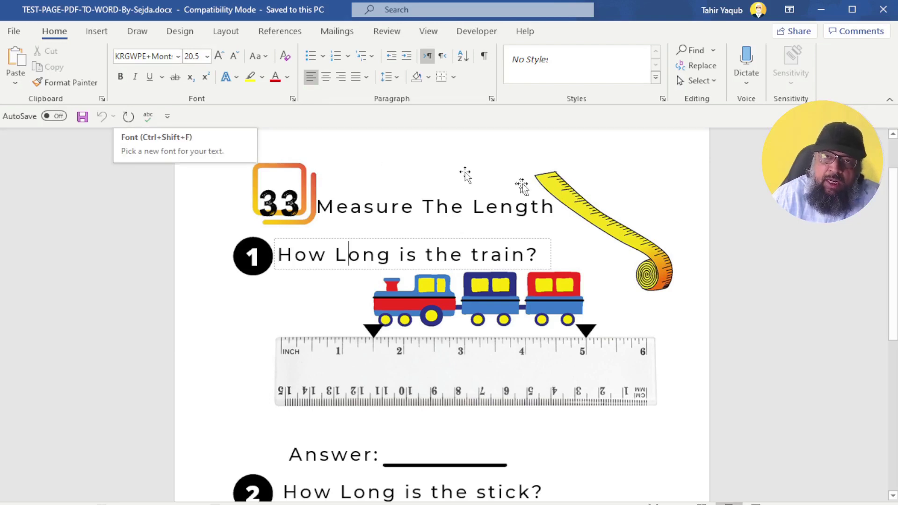
scroll(649, 276, "down", 1)
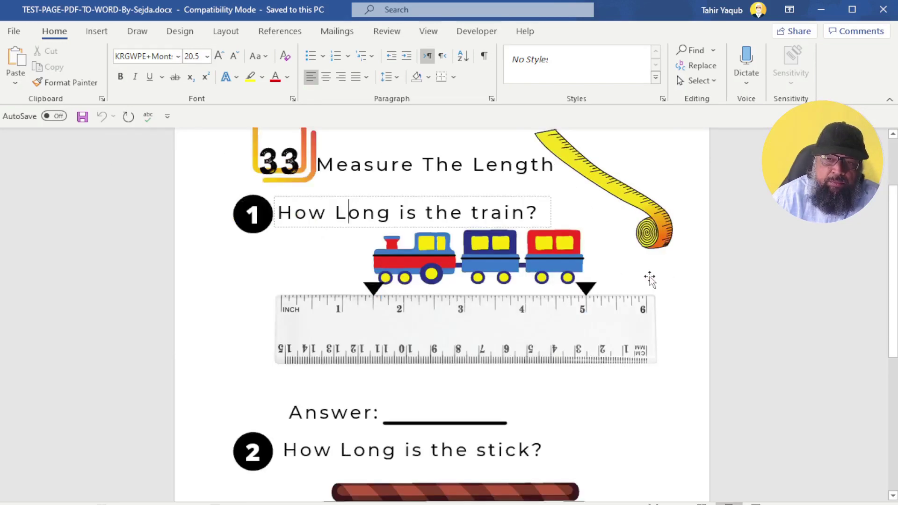
scroll(650, 276, "up", 2)
left_click(285, 229)
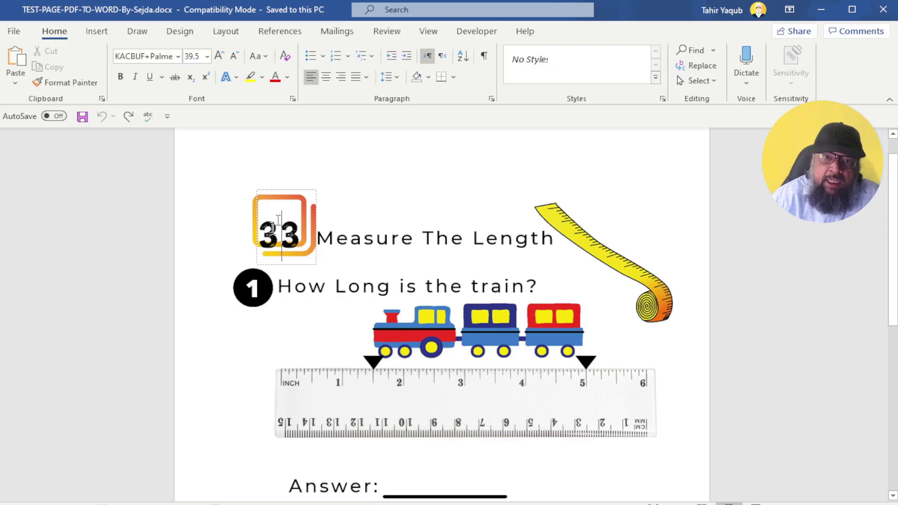
left_click_drag(265, 224, 296, 226)
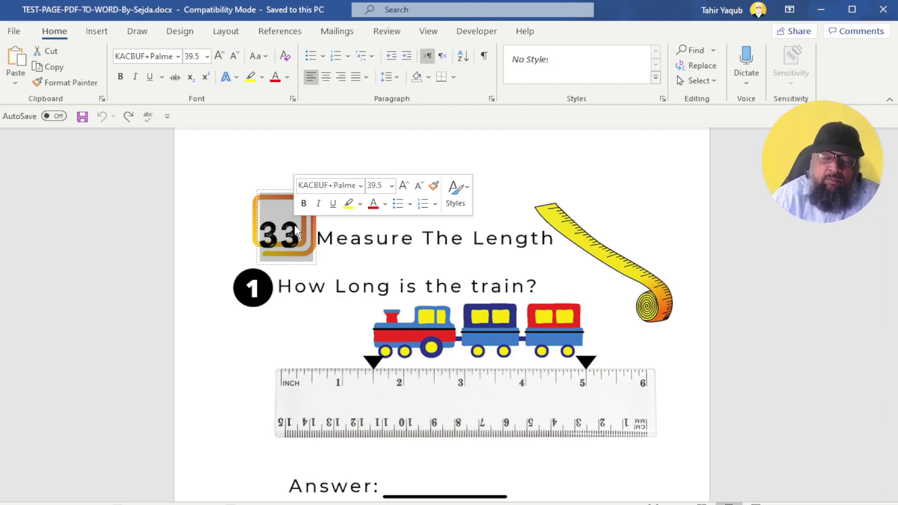
left_click(444, 237)
scroll(607, 220, "down", 2)
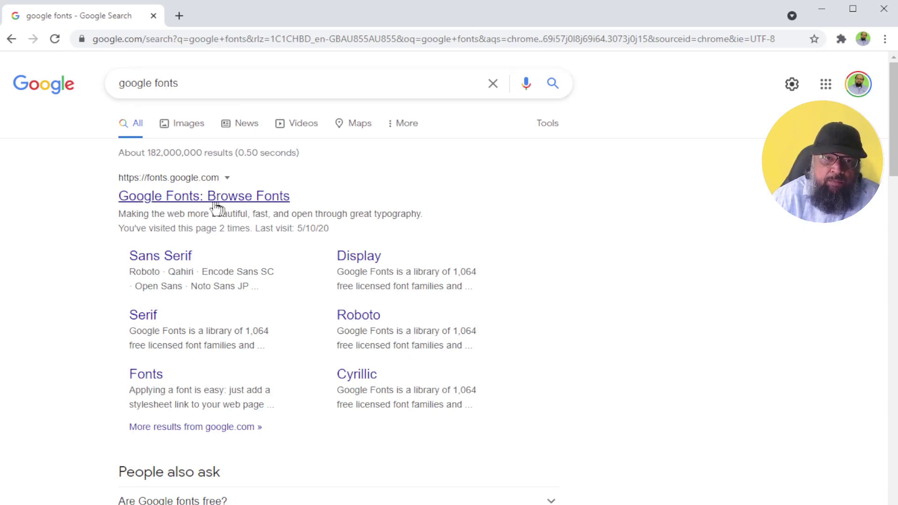
Search Google Fonts for montserrat and open the Montserrat font page.
left_click(194, 199)
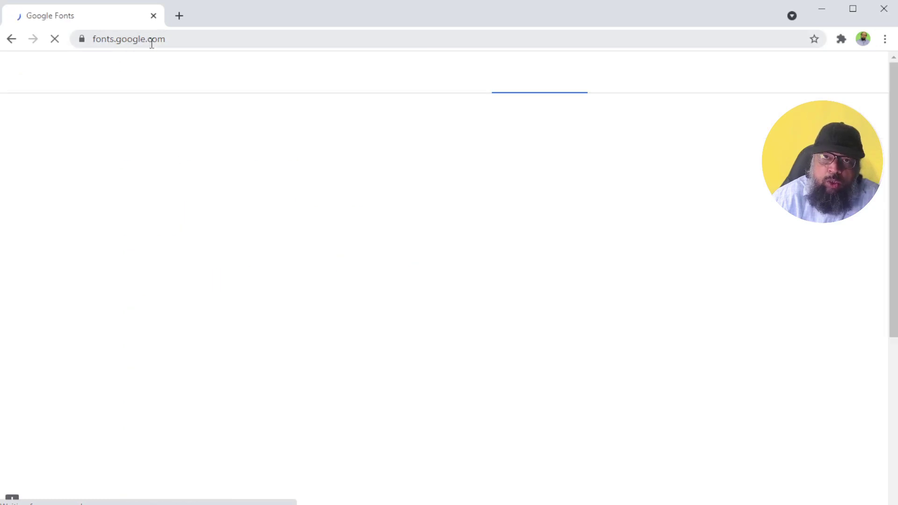
left_click(127, 120)
type("monts")
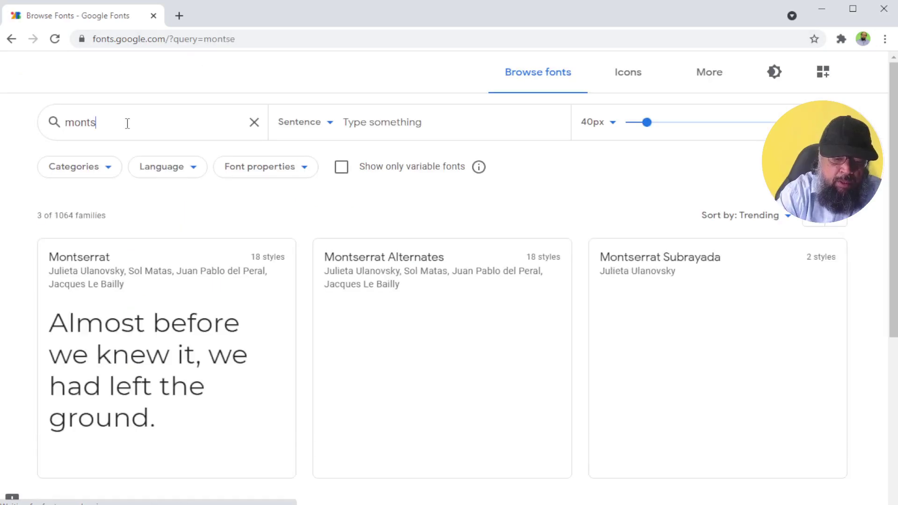
type("errat")
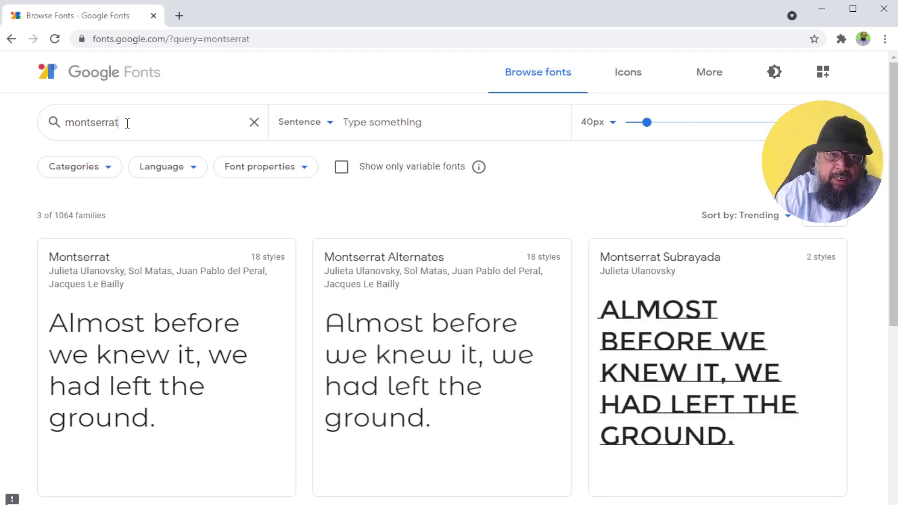
left_click(86, 263)
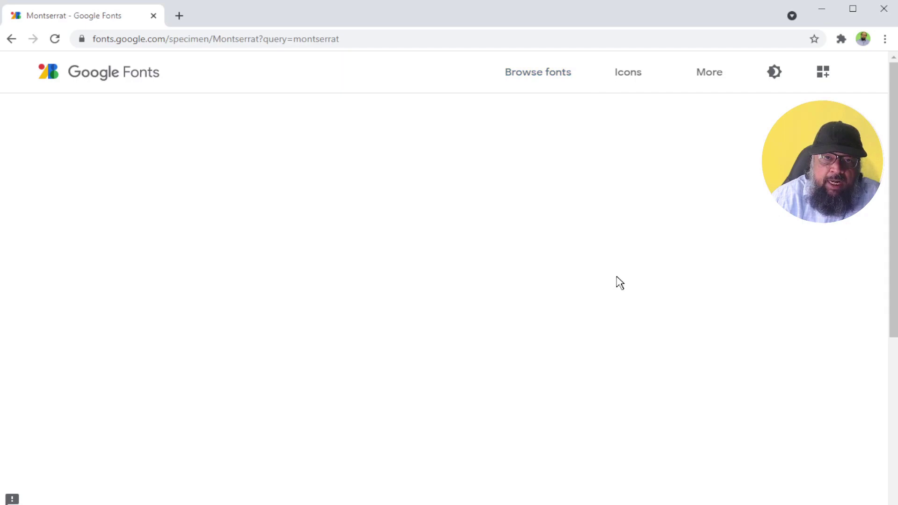
Scroll to the License section and highlight the word commercial in the Open Font License text.
scroll(671, 283, "down", 15)
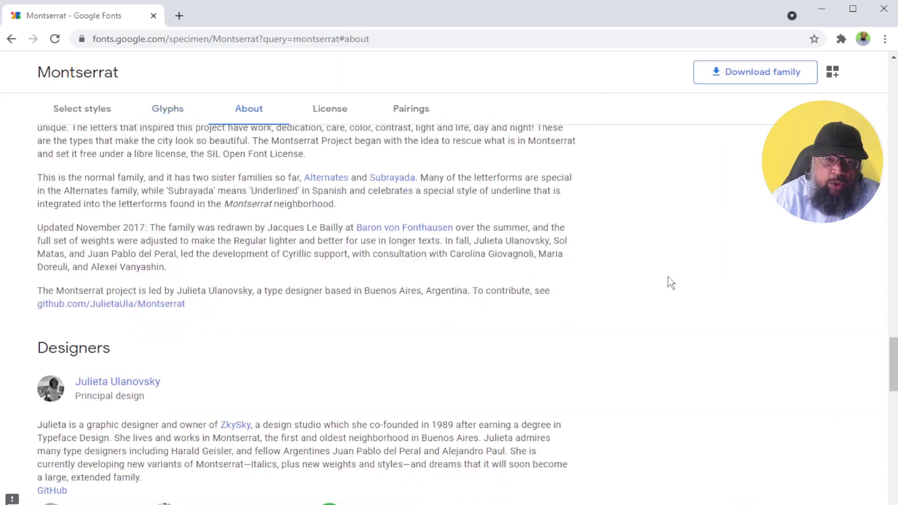
scroll(672, 283, "down", 8)
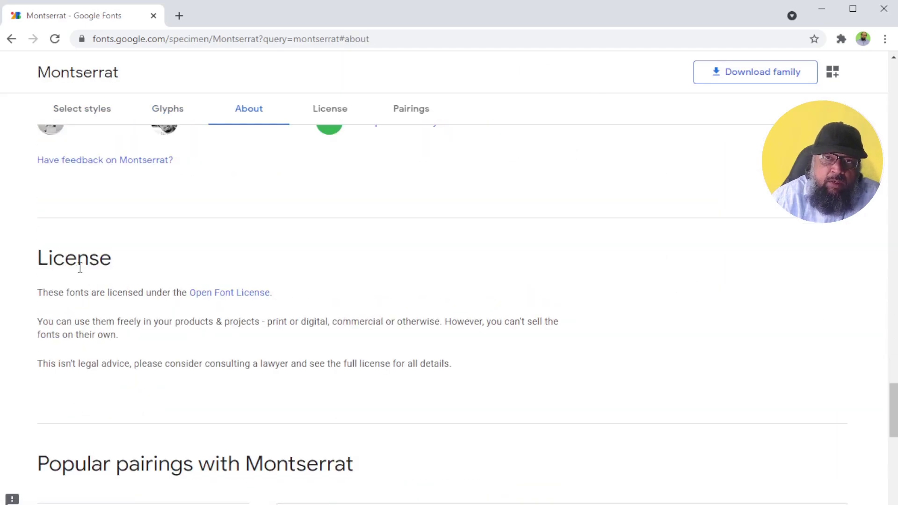
scroll(37, 328, "up", 1)
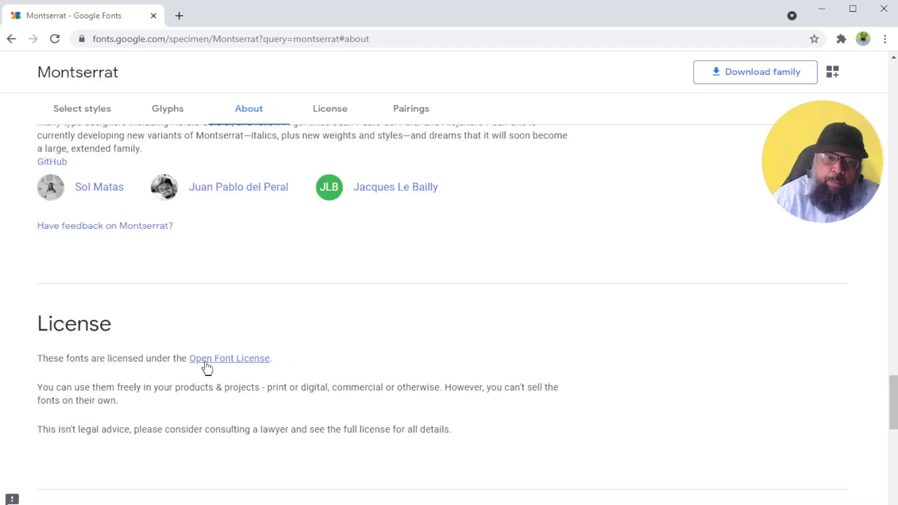
scroll(196, 368, "down", 1)
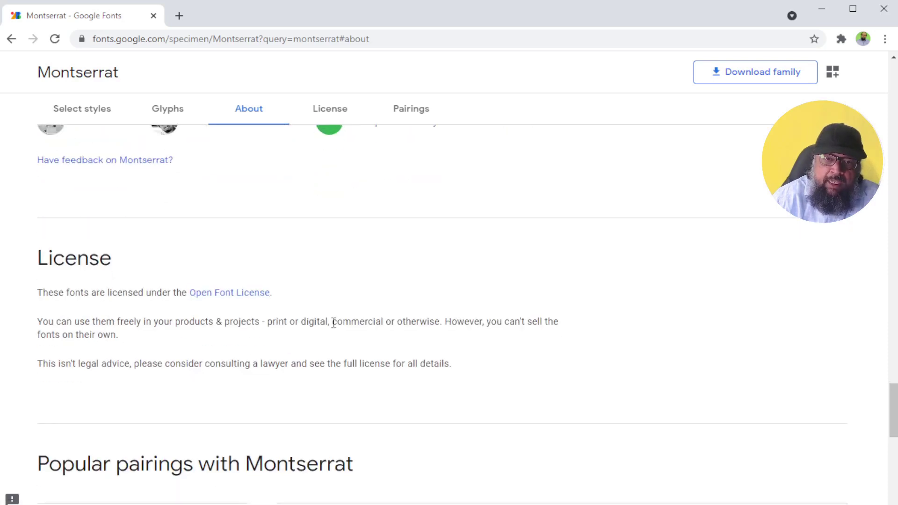
left_click_drag(334, 322, 387, 321)
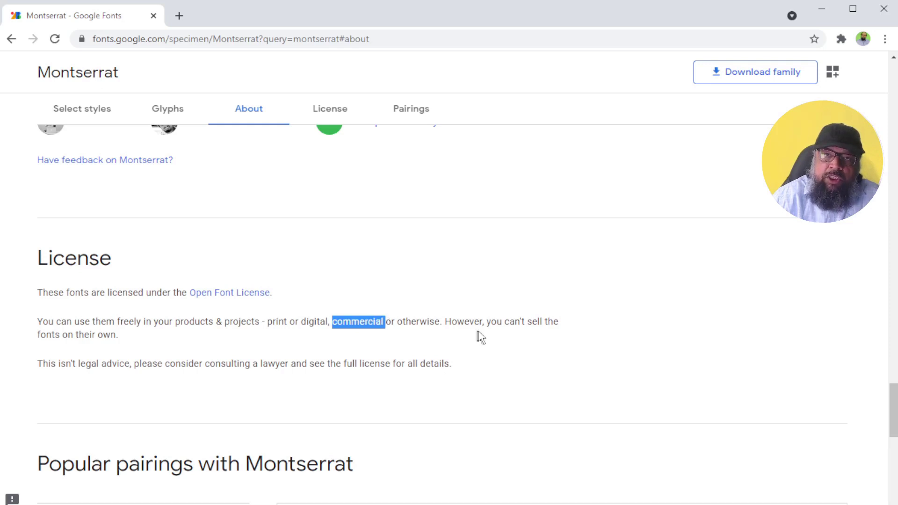